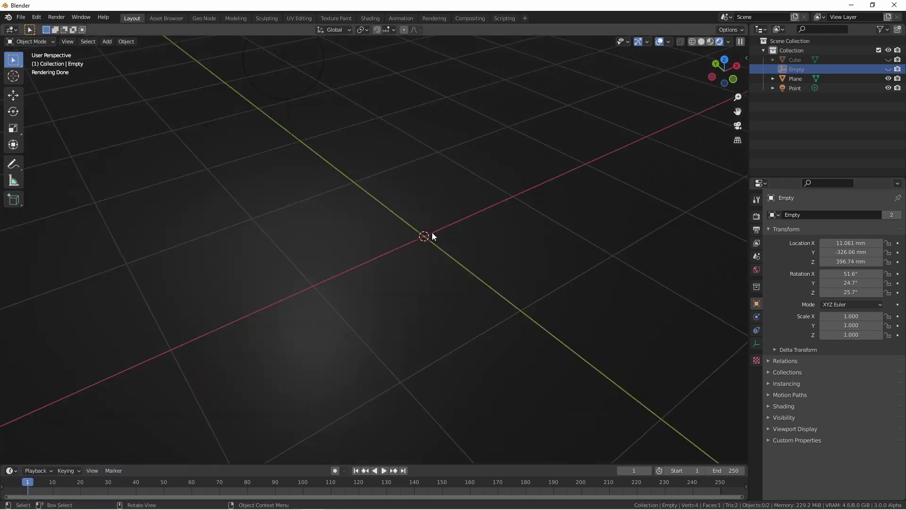
# Add a new cube to the scene.
pyautogui.hotkey('shift', 'a')
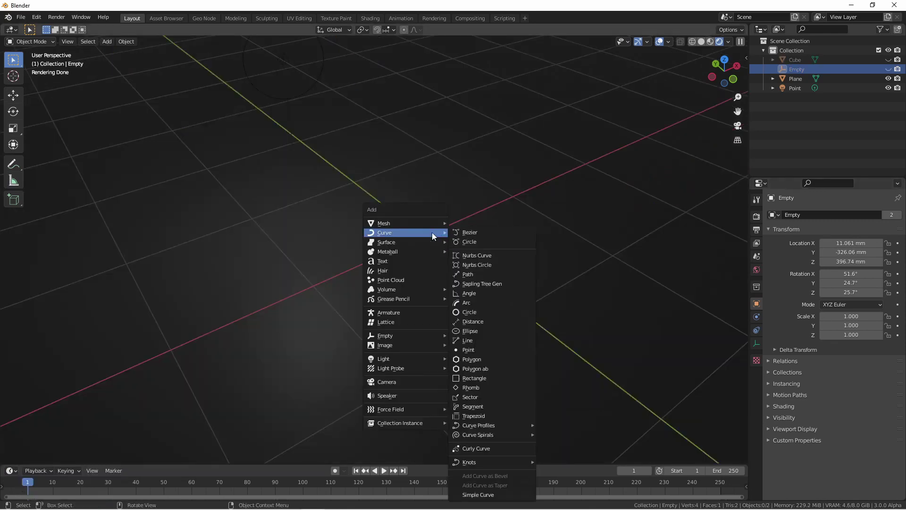
pyautogui.moveTo(424, 225)
pyautogui.click(467, 232)
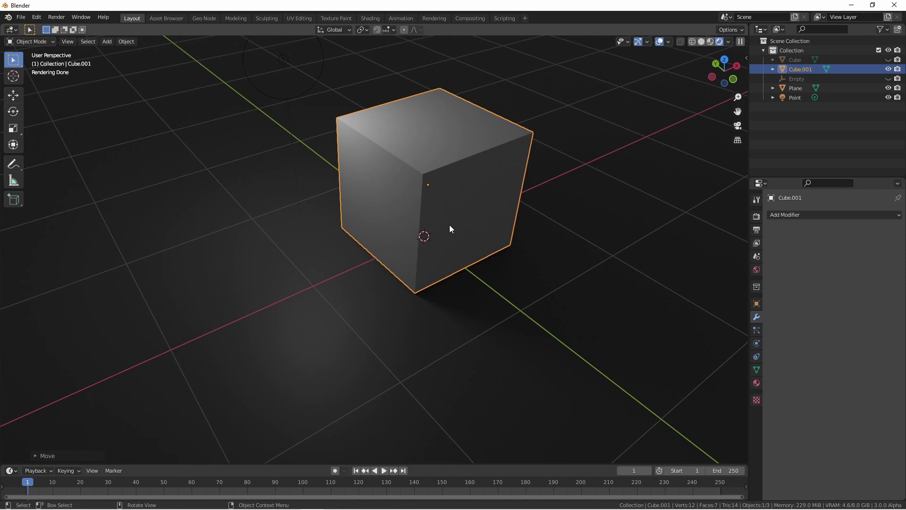
# In front view, add a Bezier curve and place a duplicate beside it for a second tube.
pyautogui.press('KP_1')
pyautogui.hotkey('shift', 'a')
pyautogui.moveTo(425, 162)
pyautogui.click(453, 165)
pyautogui.press('g')
pyautogui.click(422, 127)
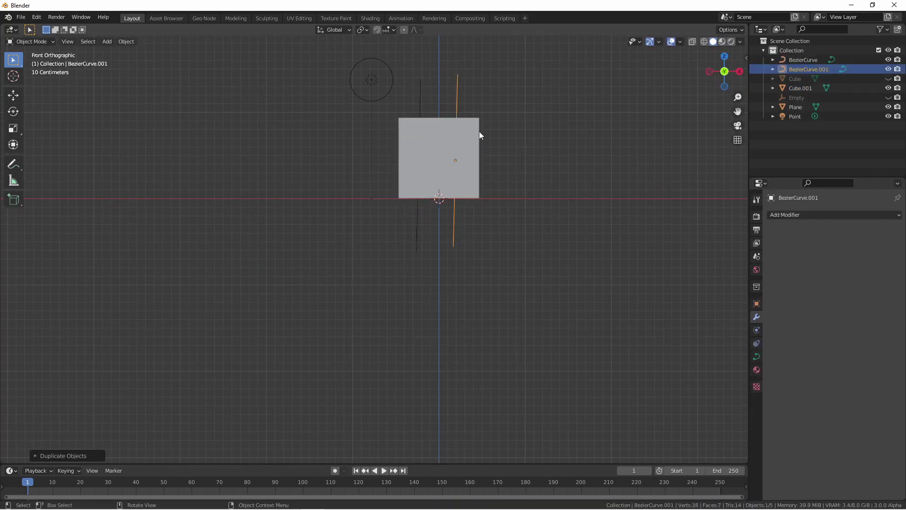
# Set the curves' Bevel Depth to 96 mm so they become round tubes.
pyautogui.click(757, 356)
pyautogui.scroll(-3, 803, 378)
pyautogui.moveTo(841, 414); pyautogui.dragTo(868, 415)
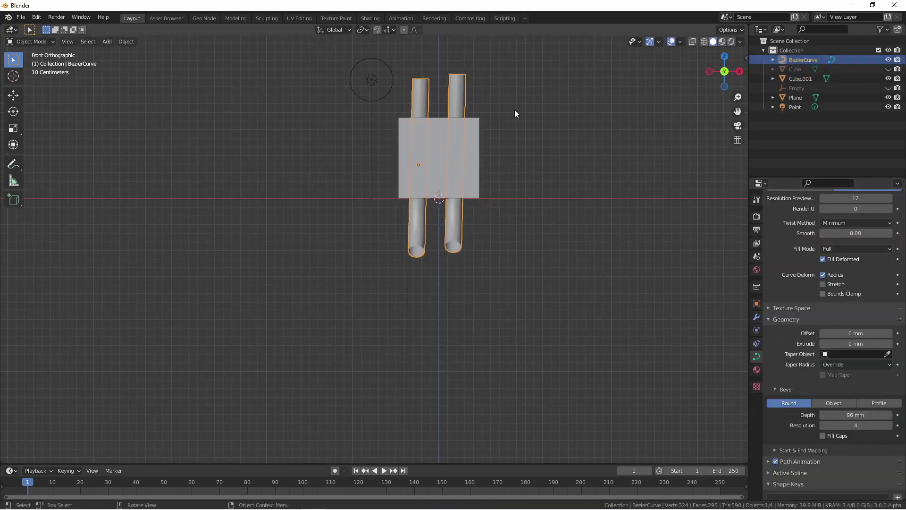
pyautogui.moveTo(514, 110); pyautogui.dragTo(442, 152, button='middle')
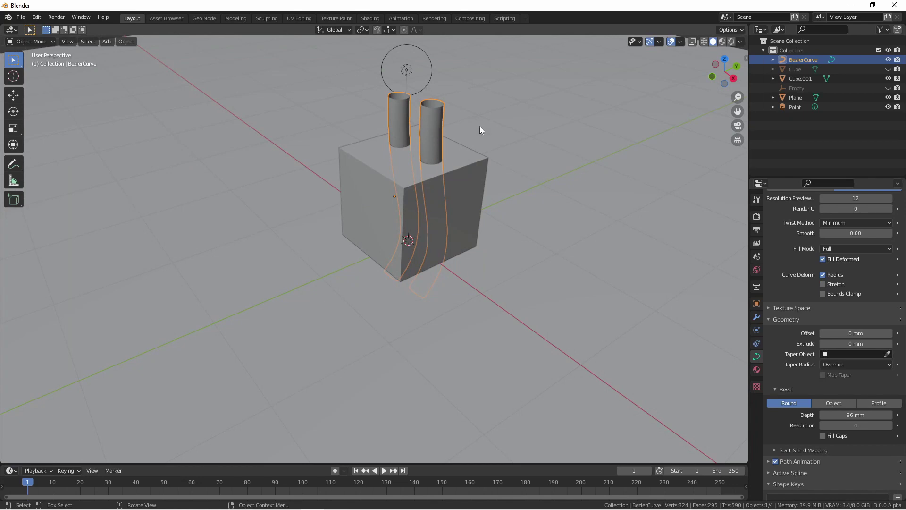
# Cut the tubes from the cube with a Bool Tool Difference and apply the boolean modifier.
pyautogui.keyDown('shift'); pyautogui.click(471, 160); pyautogui.keyUp('shift')
pyautogui.press('ctrl+KP_Subtract')
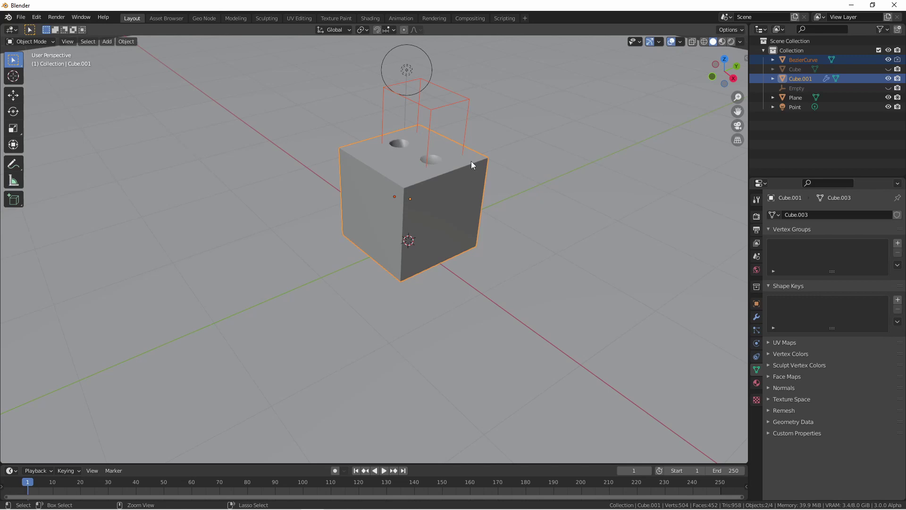
pyautogui.click(756, 317)
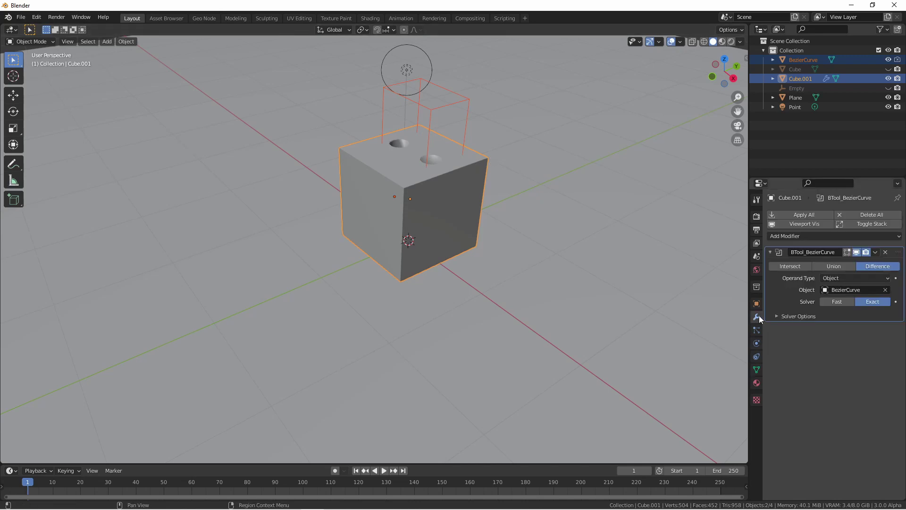
pyautogui.hotkey('ctrl', 'a')
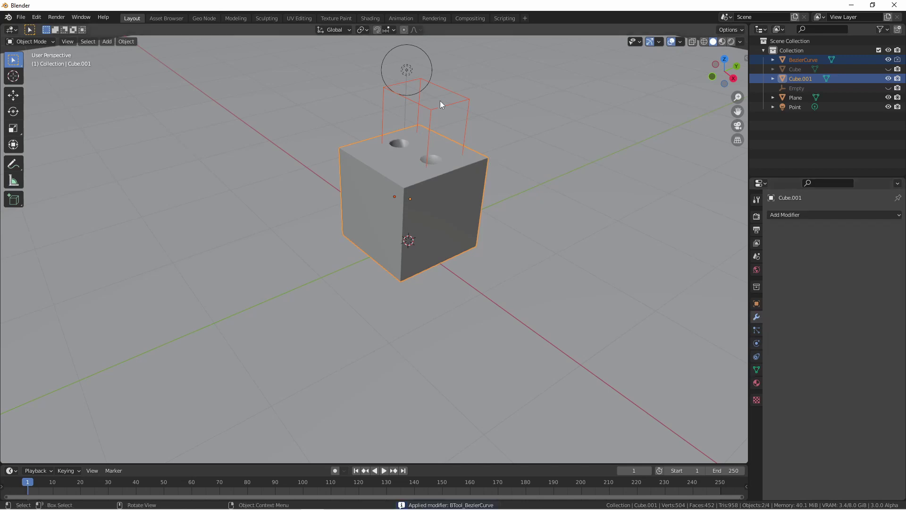
# Delete the Bezier tube curves, leaving the holed cube.
pyautogui.click(440, 100)
pyautogui.press('x')
pyautogui.click(460, 103)
pyautogui.moveTo(460, 103)
pyautogui.mouseDown(button='middle')
pyautogui.moveTo(509, 112)
pyautogui.moveTo(482, 120)
pyautogui.moveTo(370, 17)
pyautogui.mouseUp(button='middle')
# In the Shading workspace, create Material.002 on Cube.001 and frame its Principled BSDF and Material Output nodes.
pyautogui.click(370, 18)
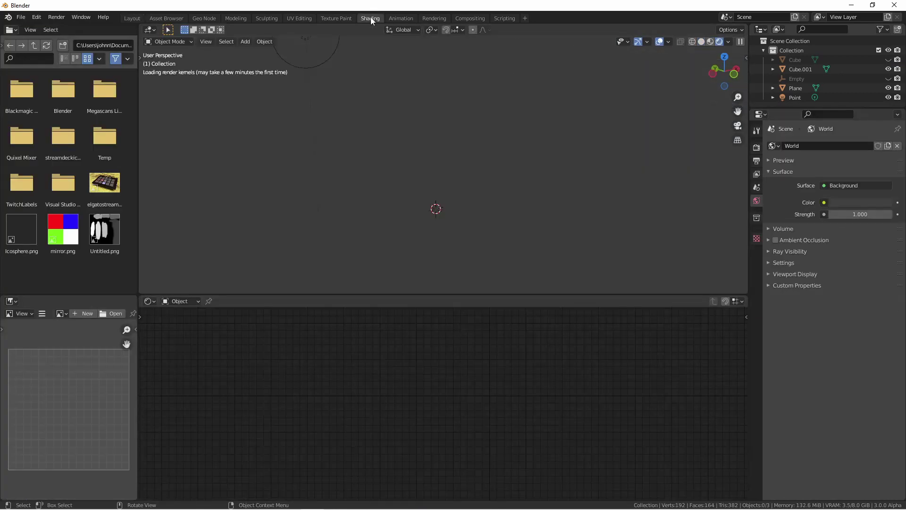
pyautogui.click(438, 137)
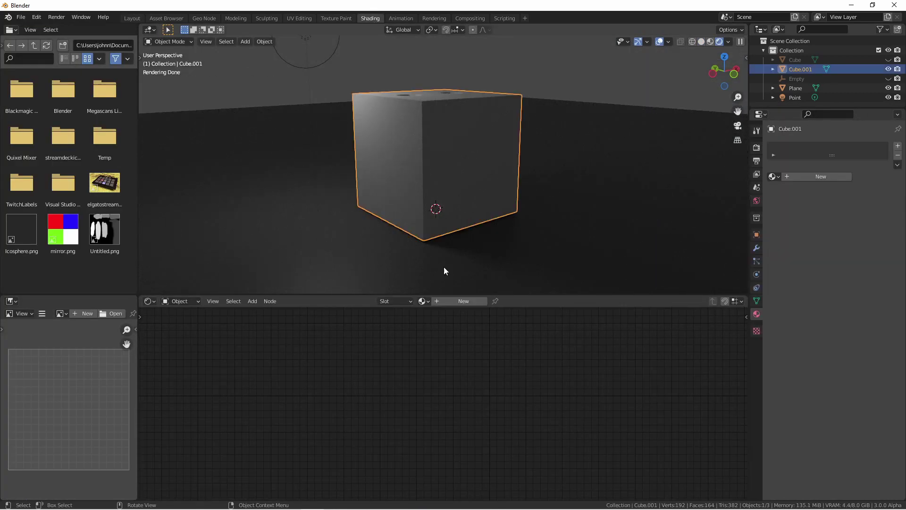
pyautogui.click(460, 301)
pyautogui.moveTo(460, 295); pyautogui.dragTo(510, 221)
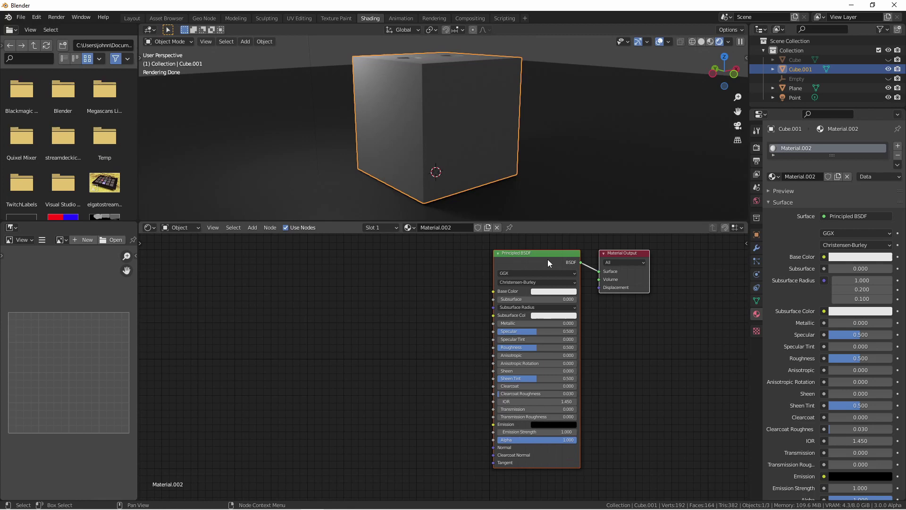
pyautogui.moveTo(548, 260); pyautogui.dragTo(485, 270)
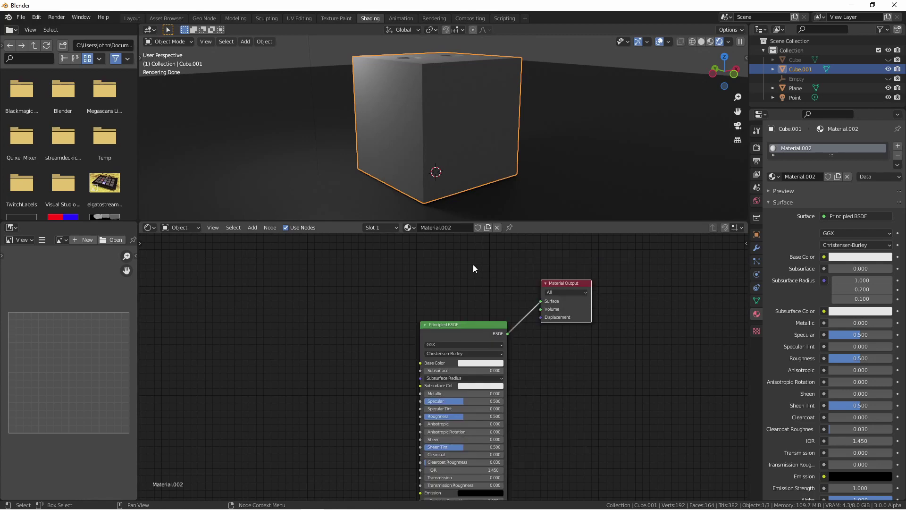
# Add a Transparent BSDF node above the Principled BSDF and arrange both to the left.
pyautogui.hotkey('shift', 'a')
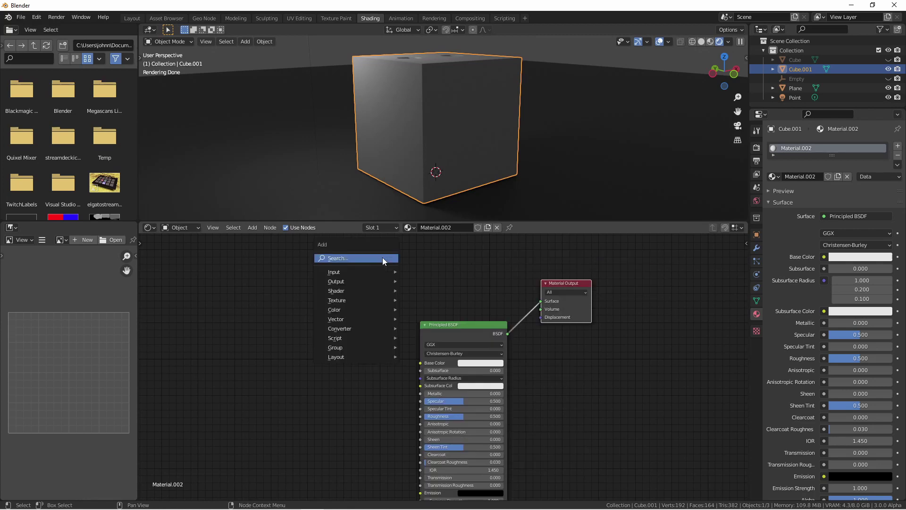
pyautogui.moveTo(376, 291)
pyautogui.click(434, 456)
pyautogui.click(414, 273)
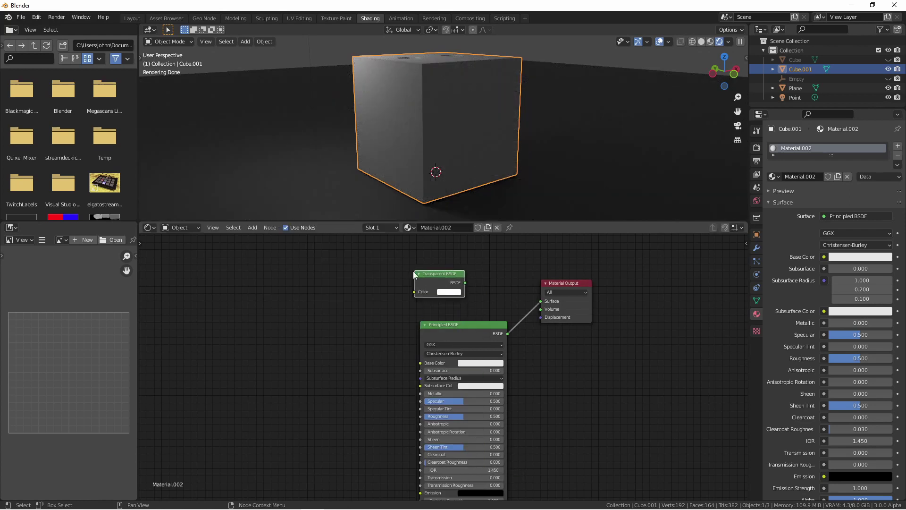
pyautogui.moveTo(427, 272); pyautogui.dragTo(381, 267)
pyautogui.moveTo(446, 326); pyautogui.dragTo(378, 318)
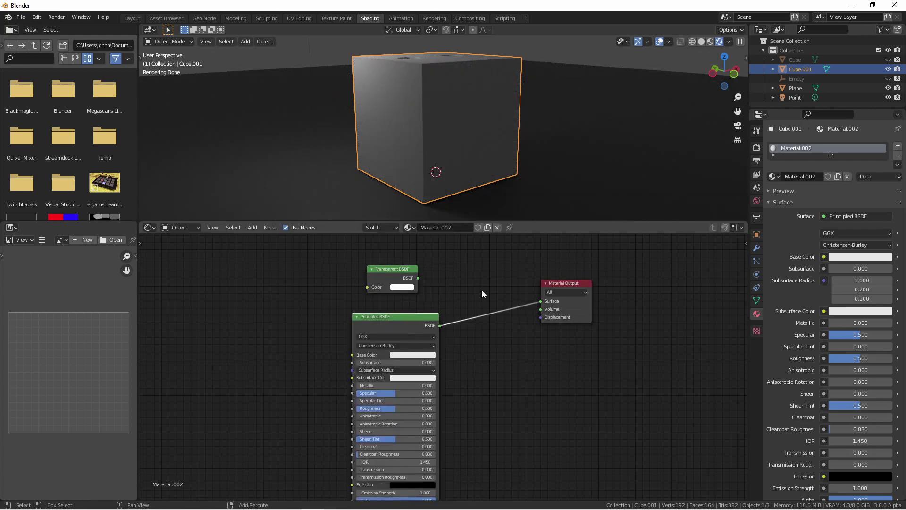
# Insert a Mix Shader before the output and feed the Transparent BSDF into it.
pyautogui.hotkey('shift', 'a')
pyautogui.moveTo(482, 290)
pyautogui.click(528, 368)
pyautogui.click(495, 297)
pyautogui.moveTo(418, 278); pyautogui.dragTo(471, 306)
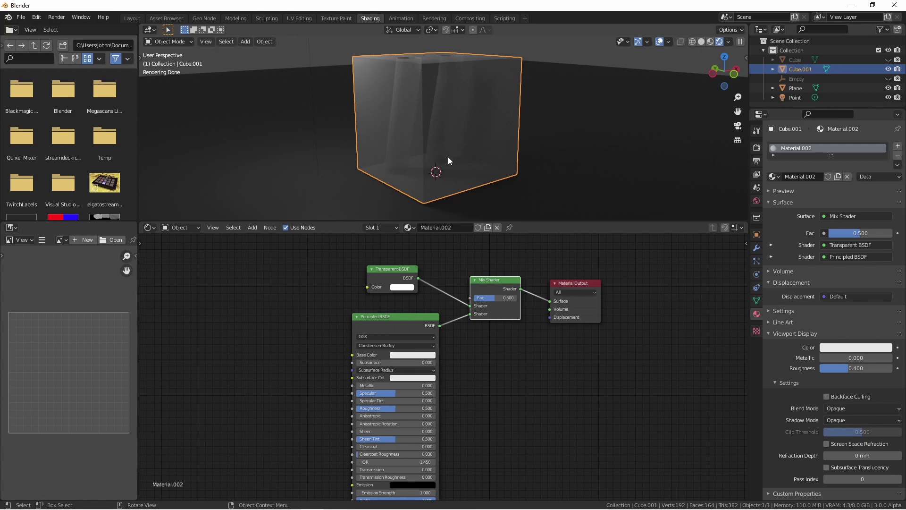
# Add a Plain Axes empty, Empty.001, then reselect the cube to view its material nodes.
pyautogui.press('KP_1')
pyautogui.hotkey('shift', 'a')
pyautogui.moveTo(416, 126)
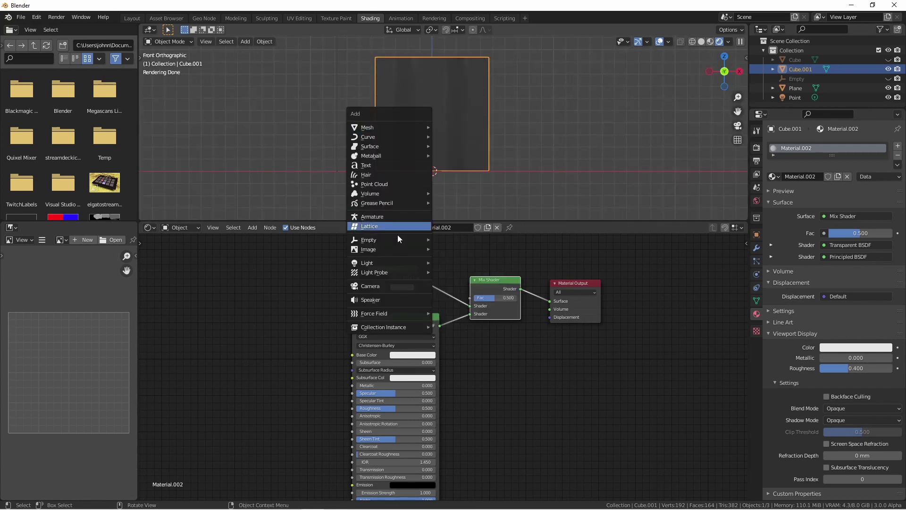
pyautogui.moveTo(396, 240)
pyautogui.click(462, 239)
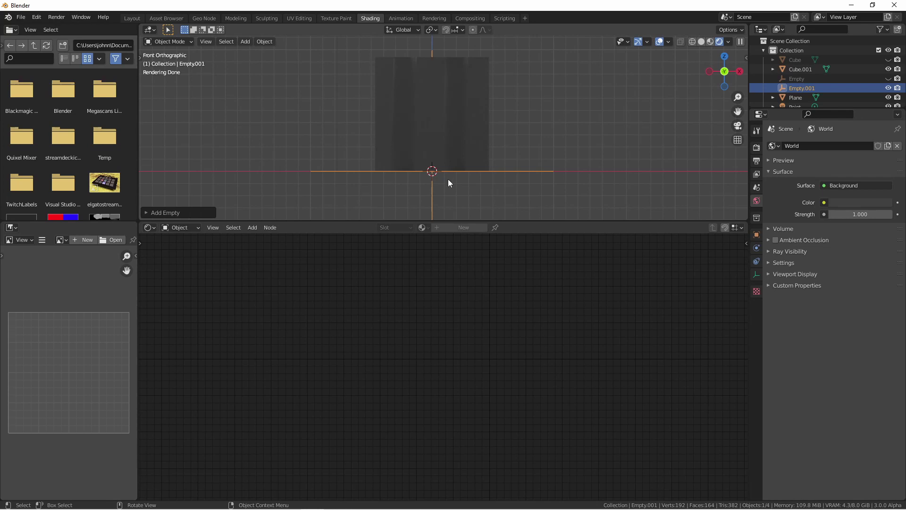
pyautogui.moveTo(508, 75); pyautogui.dragTo(508, 157, button='middle')
pyautogui.click(508, 156)
pyautogui.moveTo(383, 308); pyautogui.dragTo(384, 277, button='middle')
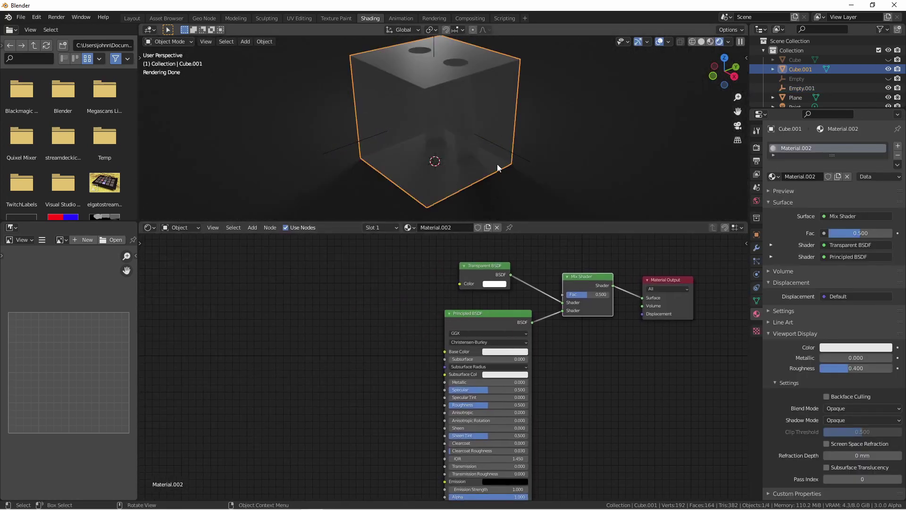
# Add a Texture Coordinate node on the left with its Object set to Empty.001.
pyautogui.hotkey('shift', 'a')
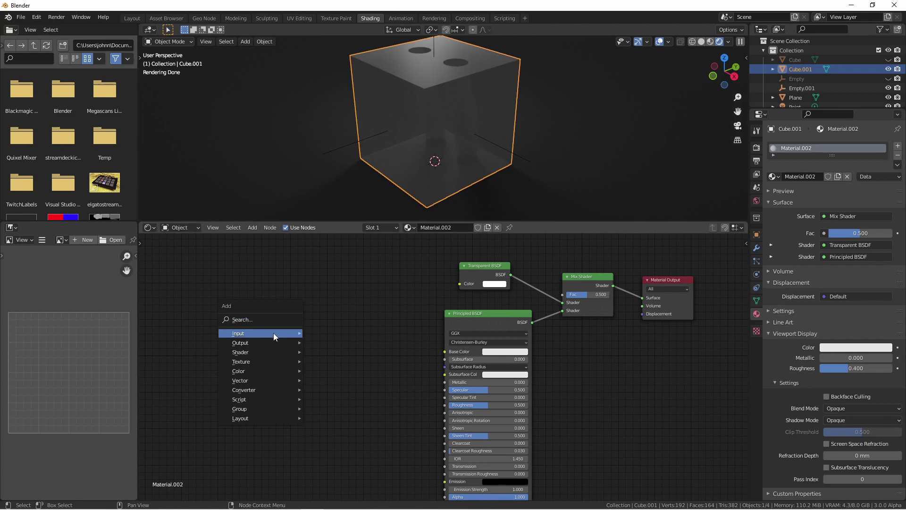
pyautogui.moveTo(274, 333)
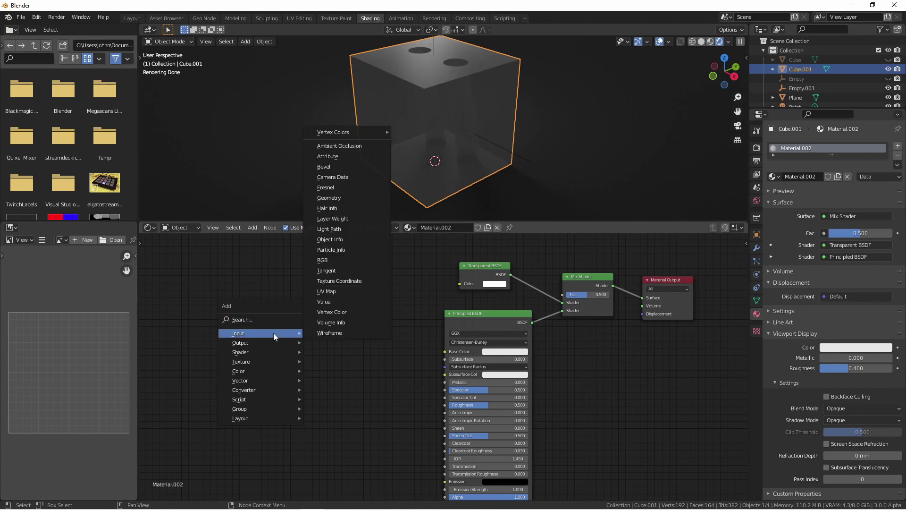
pyautogui.click(344, 281)
pyautogui.click(259, 358)
pyautogui.click(257, 359)
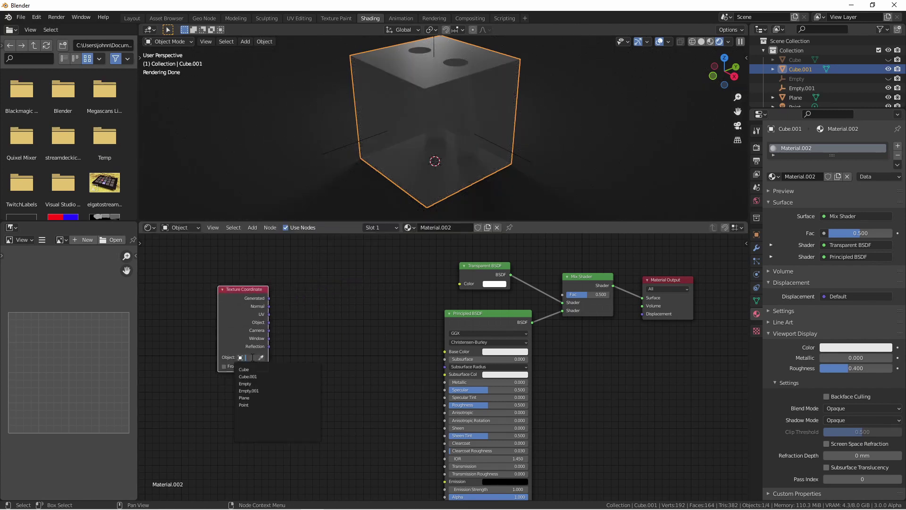
pyautogui.click(255, 377)
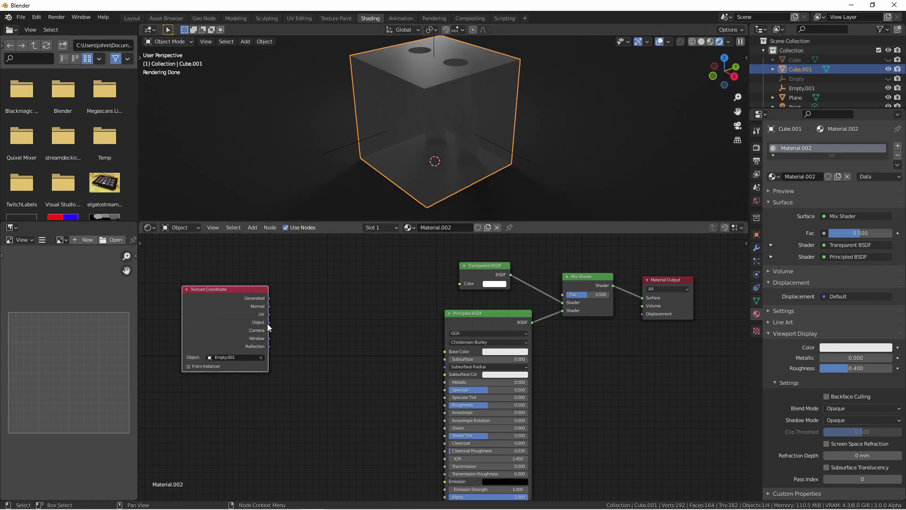
# Start linking the Texture Coordinate Object output toward a new Separate XYZ node.
pyautogui.moveTo(268, 323); pyautogui.dragTo(297, 325)
pyautogui.hotkey('shift', 'a')
pyautogui.moveTo(285, 381)
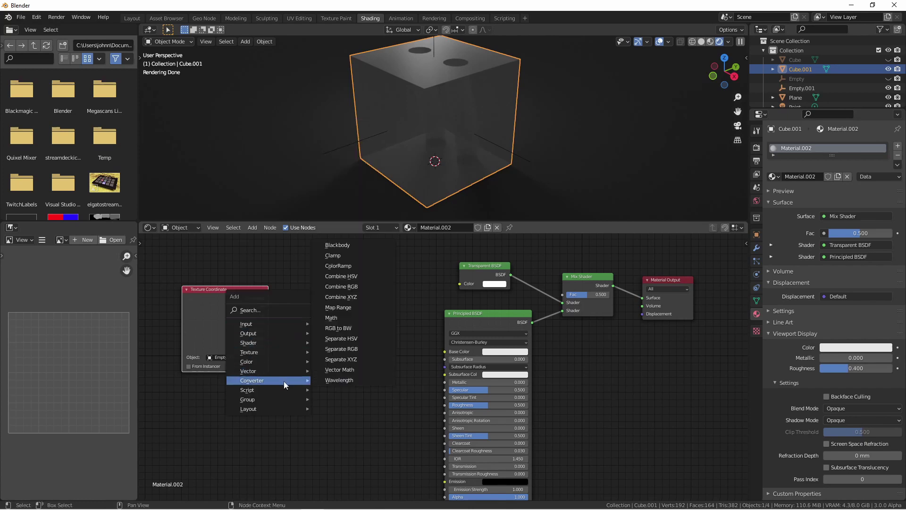
# Add a Separate XYZ node and wire Texture Coordinate's Object output into its Vector input.
pyautogui.click(348, 360)
pyautogui.click(294, 292)
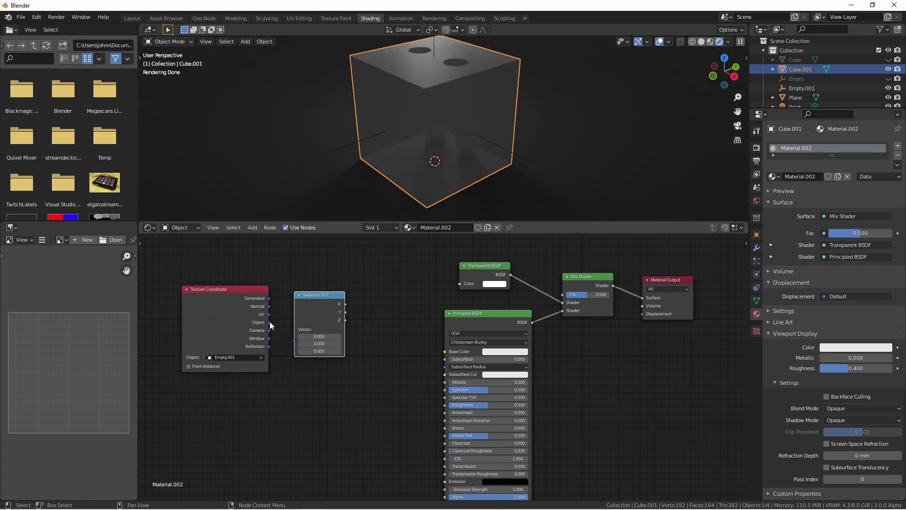
pyautogui.moveTo(269, 323); pyautogui.dragTo(294, 341)
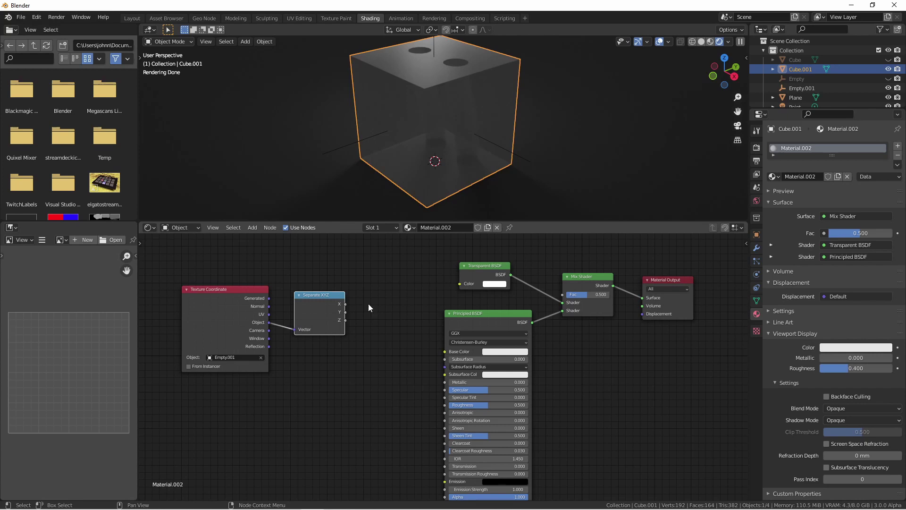
pyautogui.moveTo(345, 304)
pyautogui.mouseDown()
pyautogui.moveTo(374, 299)
pyautogui.moveTo(357, 294)
pyautogui.mouseUp()
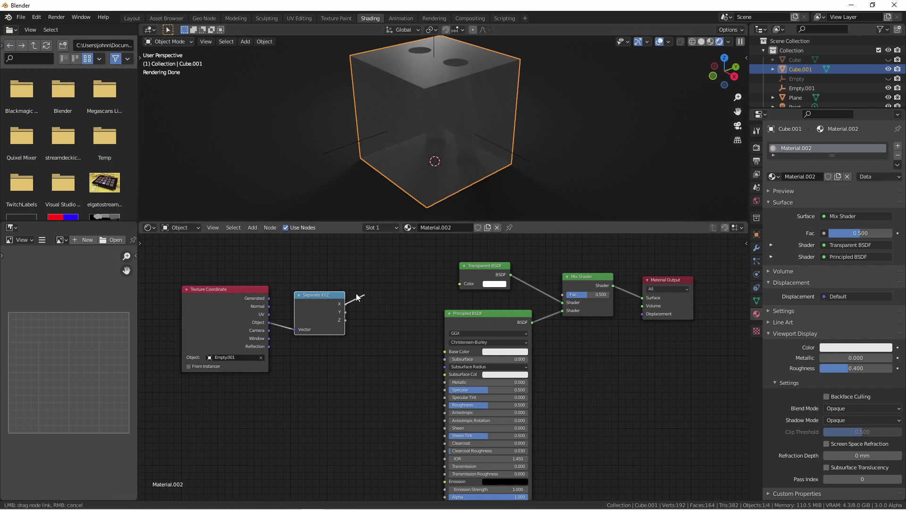
pyautogui.moveTo(416, 326); pyautogui.dragTo(394, 302)
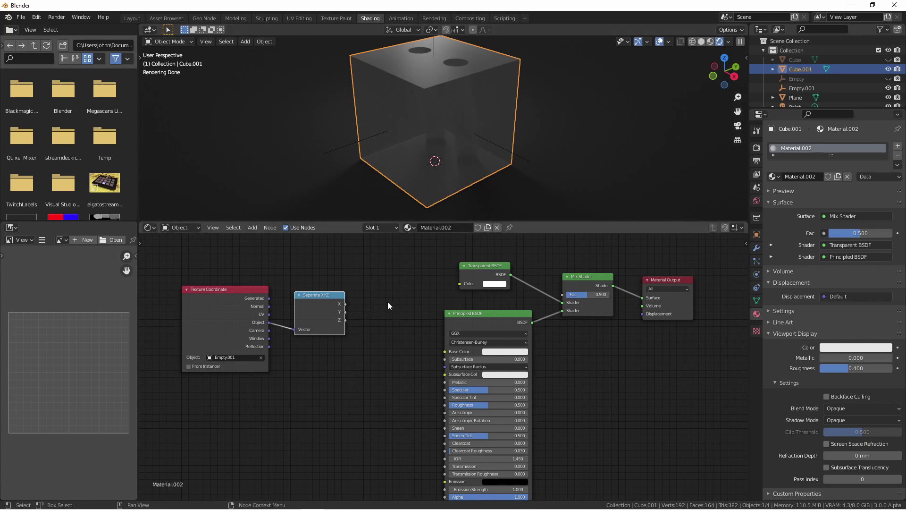
# Link Separate XYZ's X output to the Mix Shader Fac and check the see-through cube from the front.
pyautogui.hotkey('ctrl', 'z')
pyautogui.moveTo(338, 298); pyautogui.dragTo(563, 293)
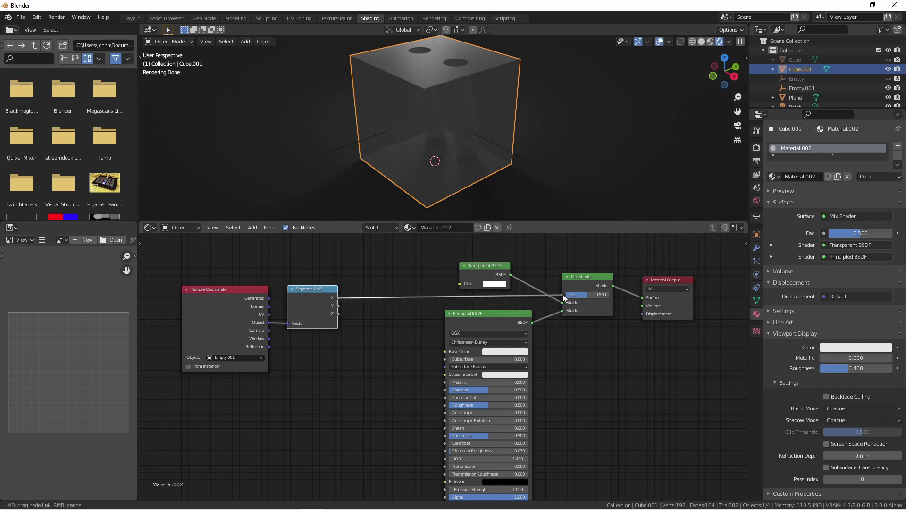
pyautogui.moveTo(495, 123); pyautogui.dragTo(478, 98, button='middle')
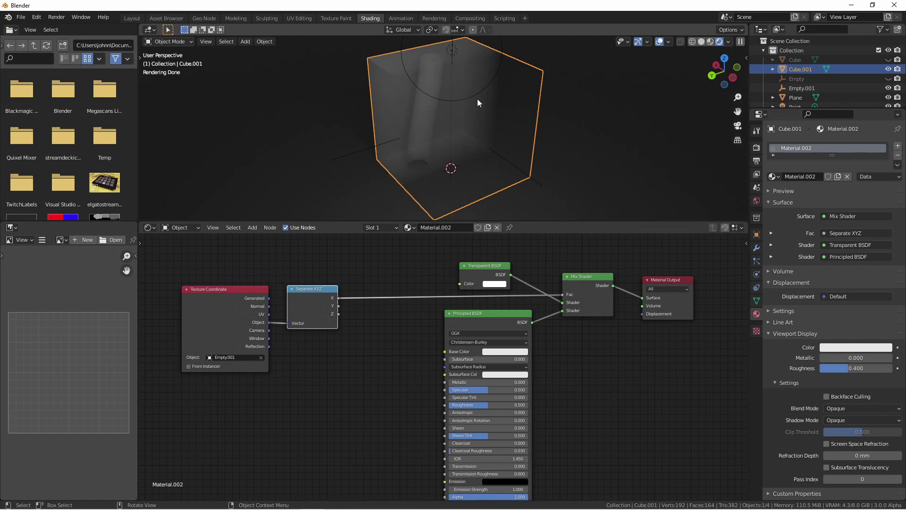
pyautogui.press('KP_1')
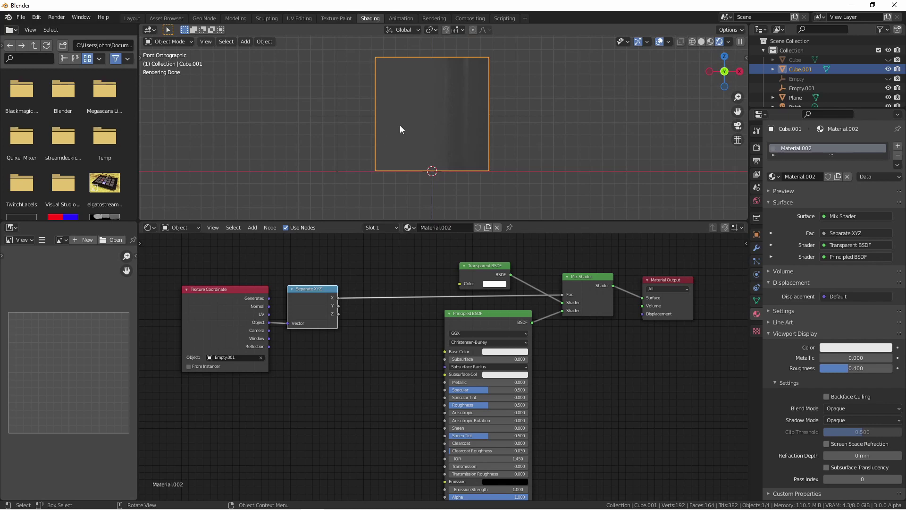
pyautogui.moveTo(407, 60); pyautogui.dragTo(413, 89, button='middle')
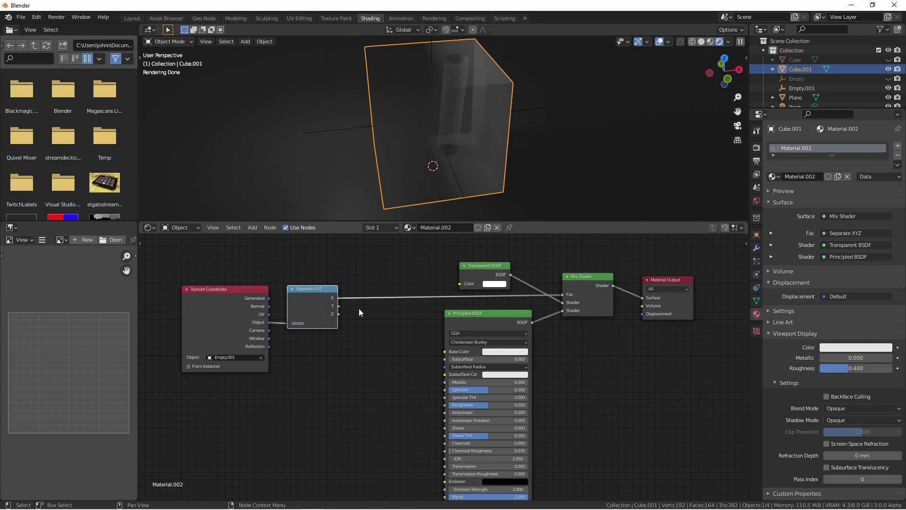
# Drop a Math node on the X-to-Fac link, set it to Greater Than with threshold 0, and nudge it lower.
pyautogui.hotkey('shift', 'a')
pyautogui.moveTo(360, 307)
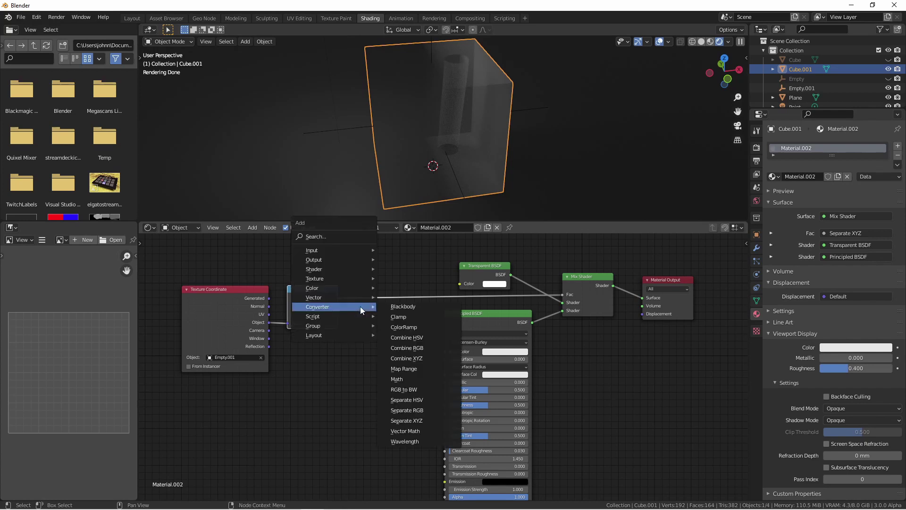
pyautogui.click(400, 378)
pyautogui.click(374, 295)
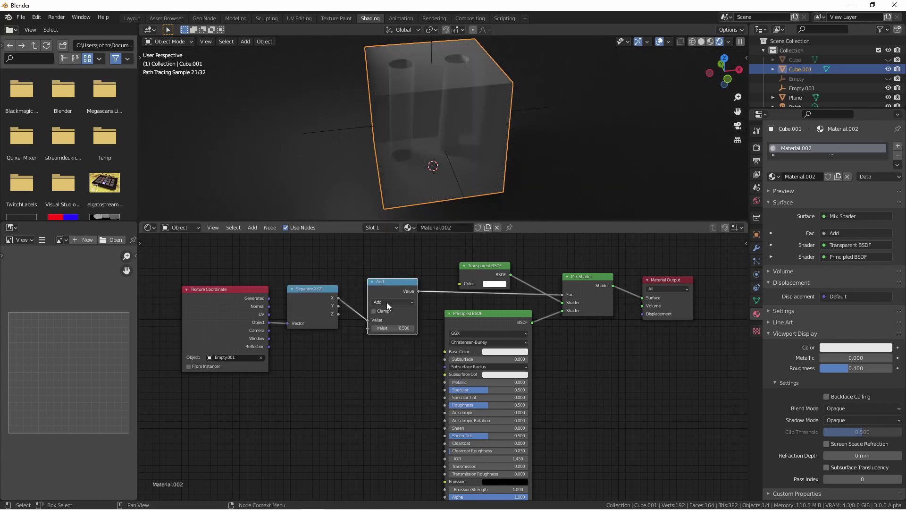
pyautogui.click(386, 302)
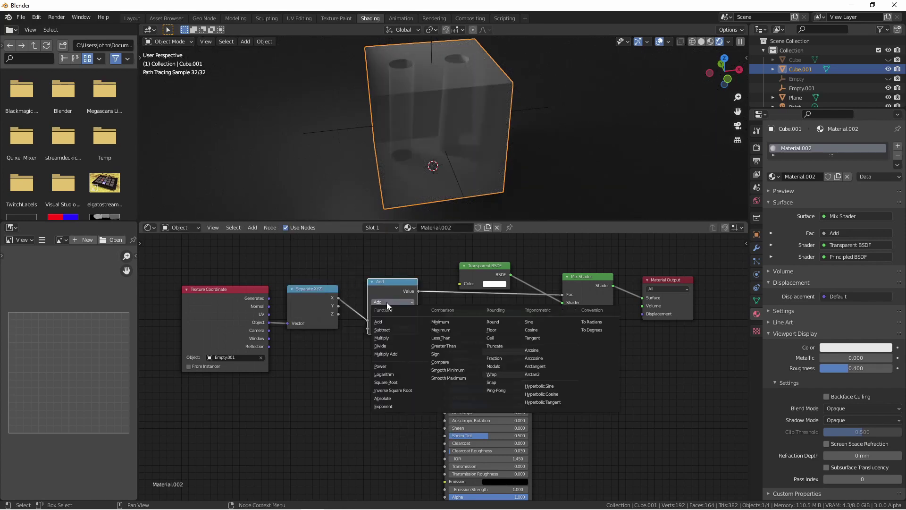
pyautogui.click(439, 346)
pyautogui.click(394, 328)
pyautogui.write('0.5')
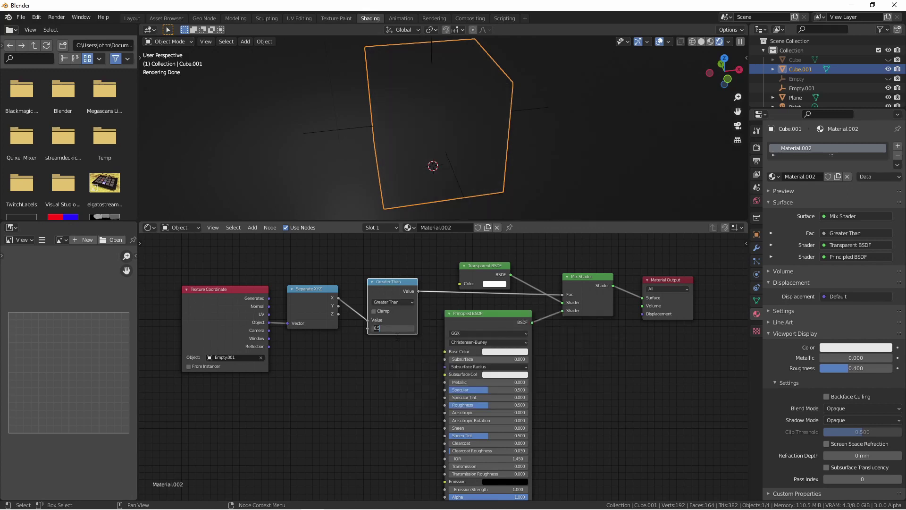
pyautogui.press('Return')
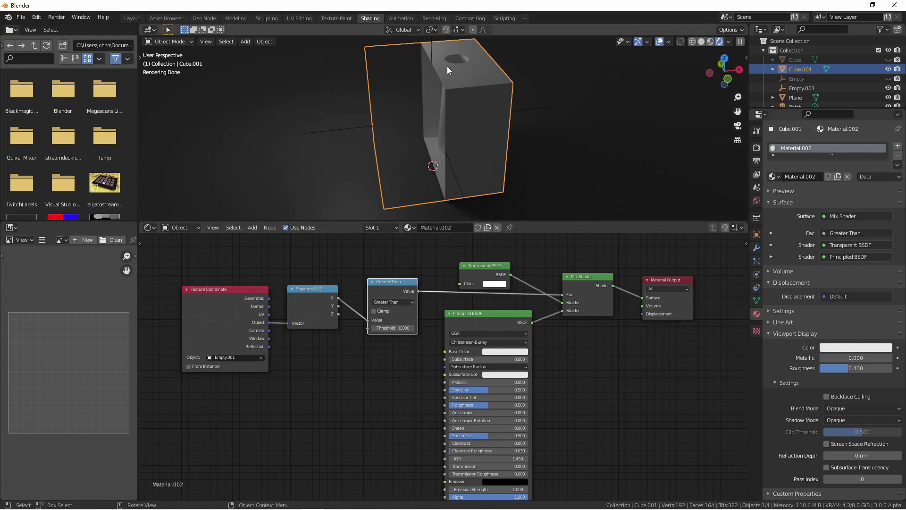
pyautogui.press('b')
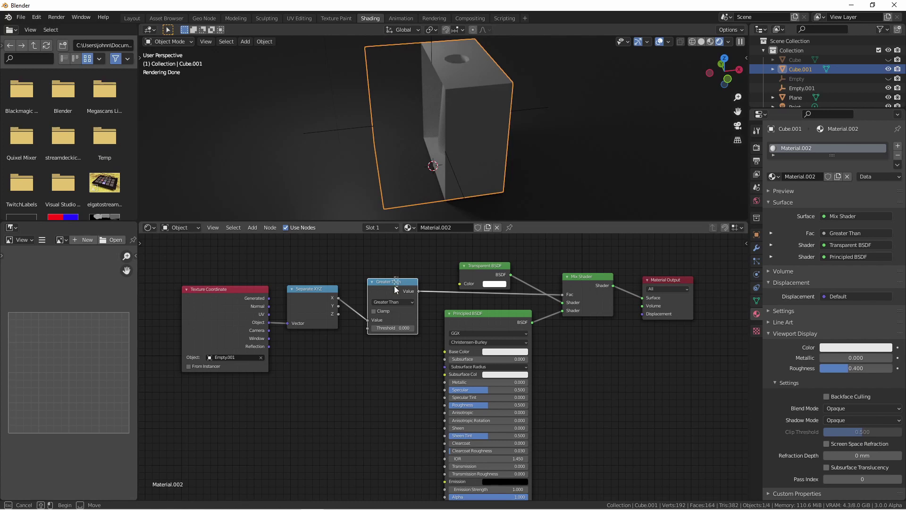
pyautogui.moveTo(394, 285); pyautogui.dragTo(392, 299)
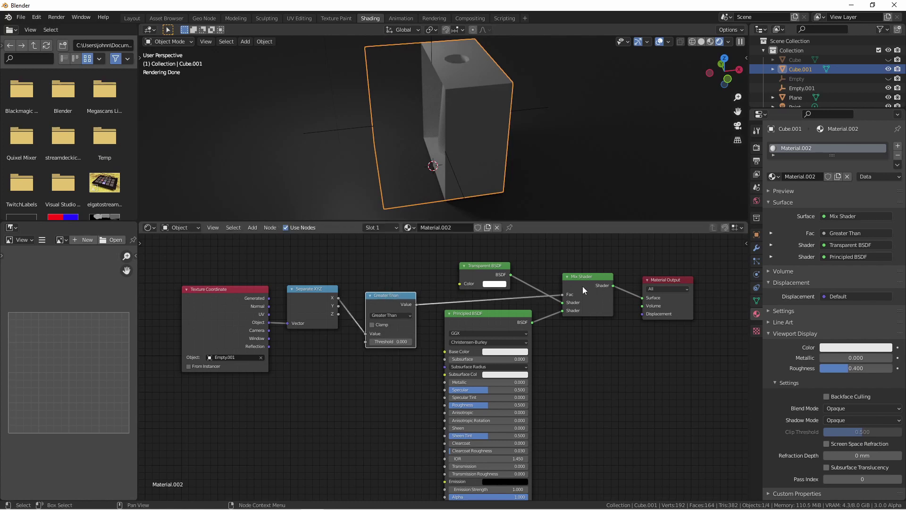
# Move Empty.001 along the X axis to shift the cube's cut.
pyautogui.click(462, 191)
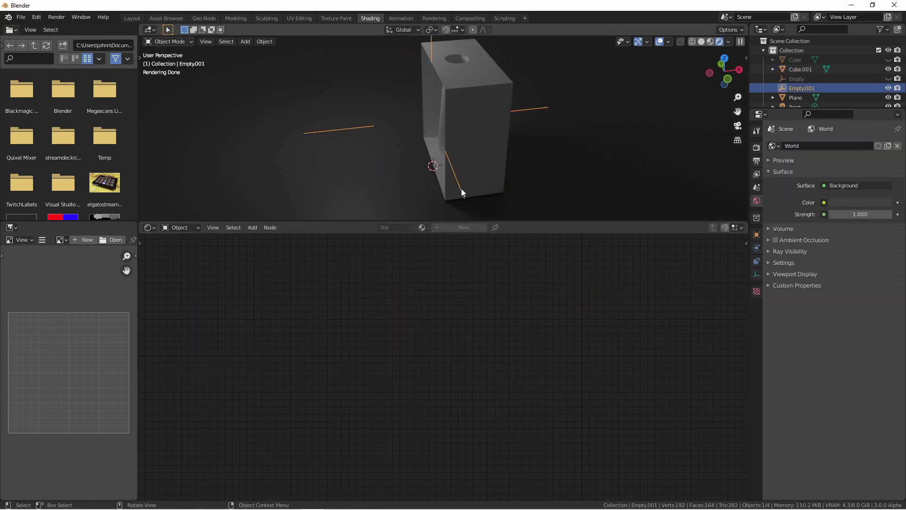
pyautogui.click(476, 170)
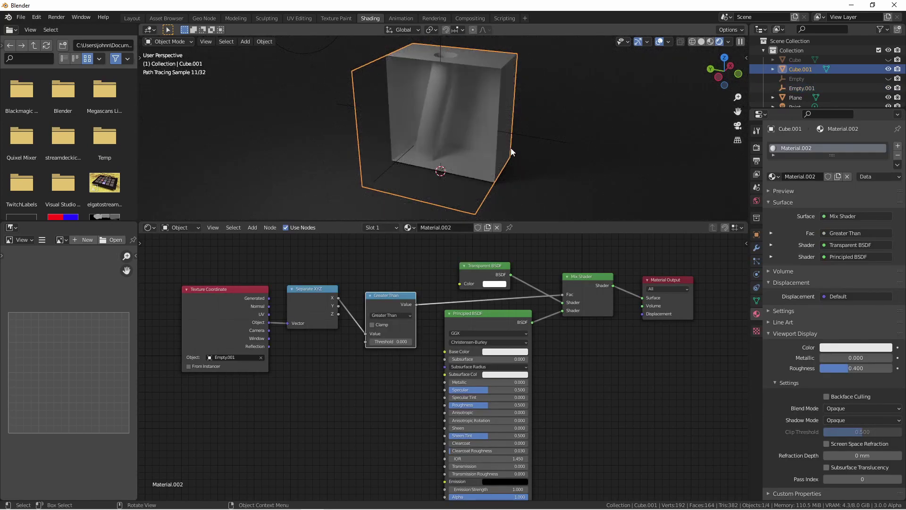
pyautogui.moveTo(542, 129)
pyautogui.mouseDown(button='middle')
pyautogui.moveTo(485, 98)
pyautogui.moveTo(500, 157)
pyautogui.mouseUp(button='middle')
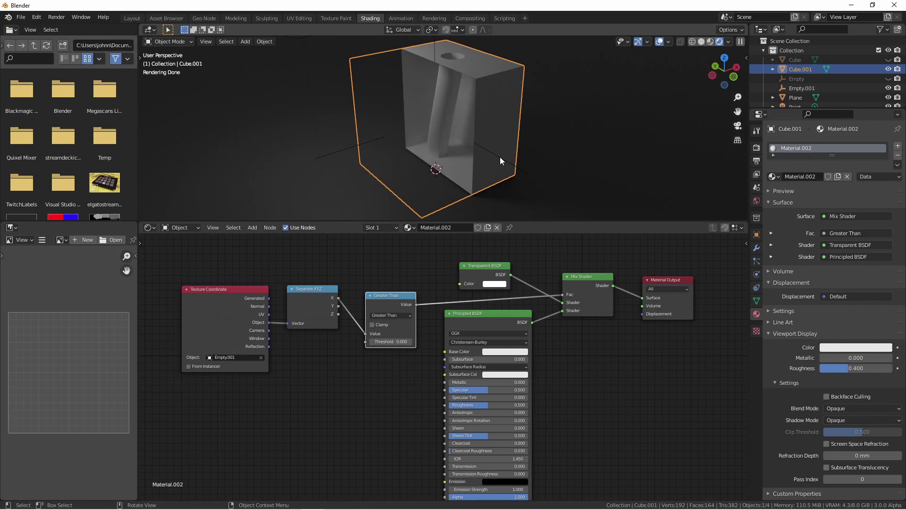
pyautogui.click(500, 156)
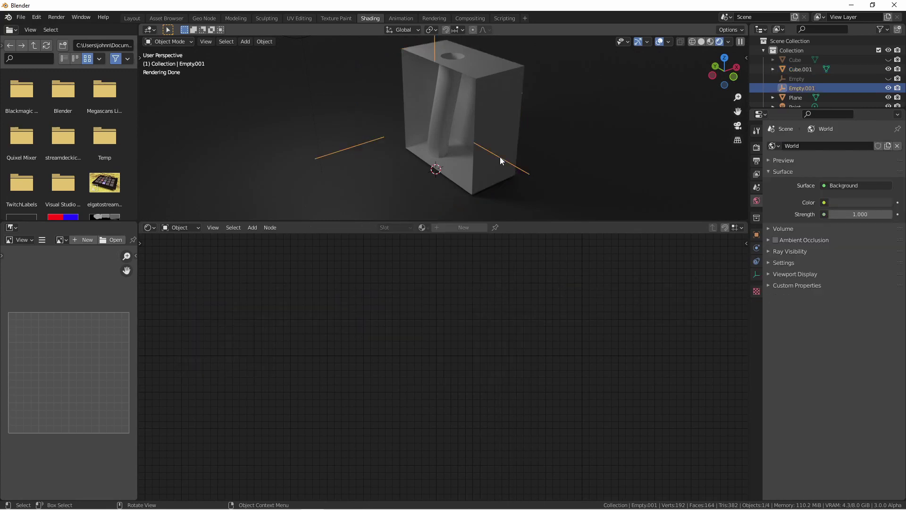
pyautogui.press('g')
pyautogui.press('x')
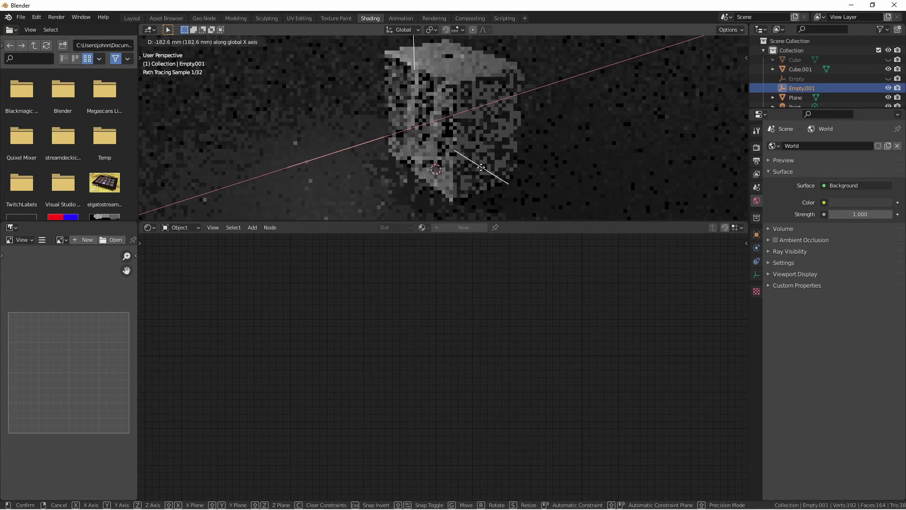
pyautogui.click(459, 179)
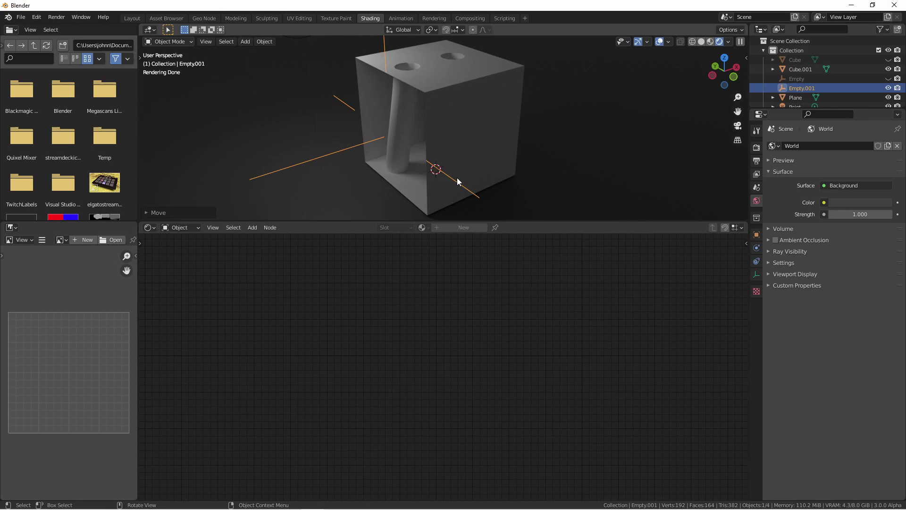
# Rotate Empty.001 16.21° about Z so the slice tilts.
pyautogui.press('r')
pyautogui.press('x')
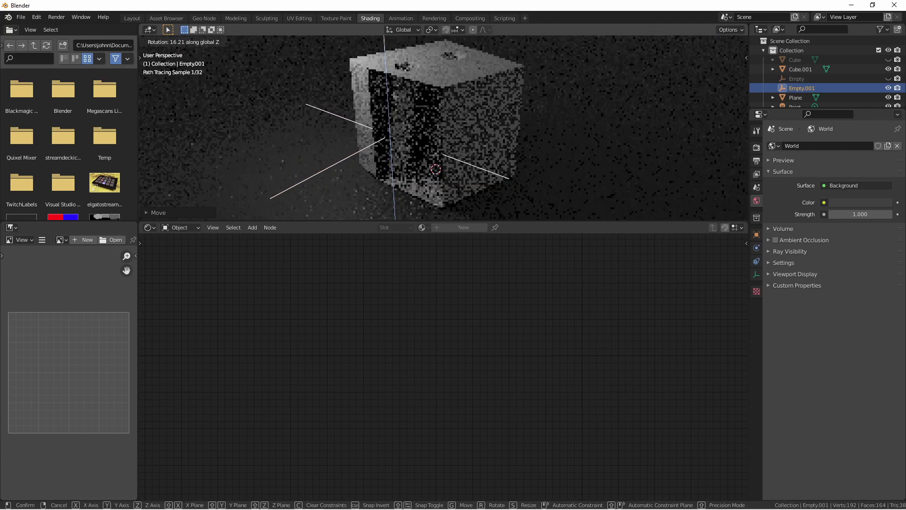
pyautogui.press('Escape')
pyautogui.press('r')
pyautogui.press('x')
pyautogui.press('Escape')
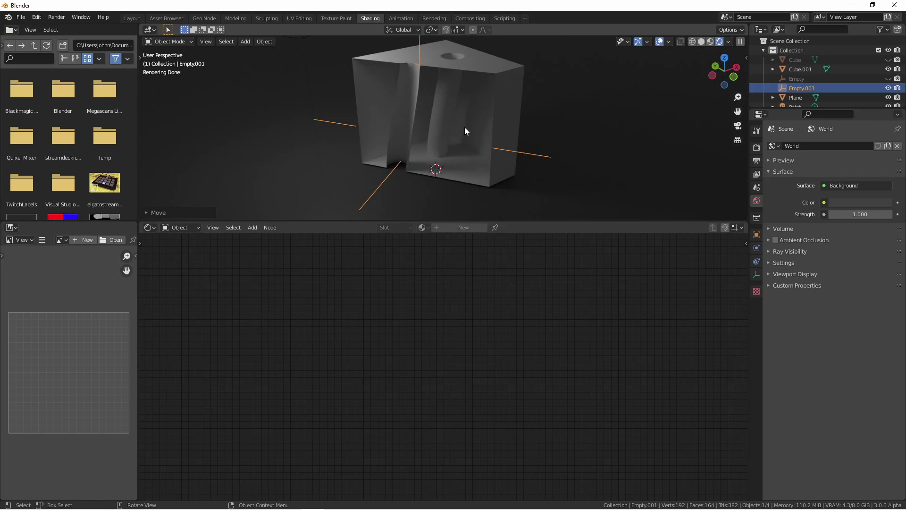
pyautogui.press('r')
pyautogui.click(503, 114)
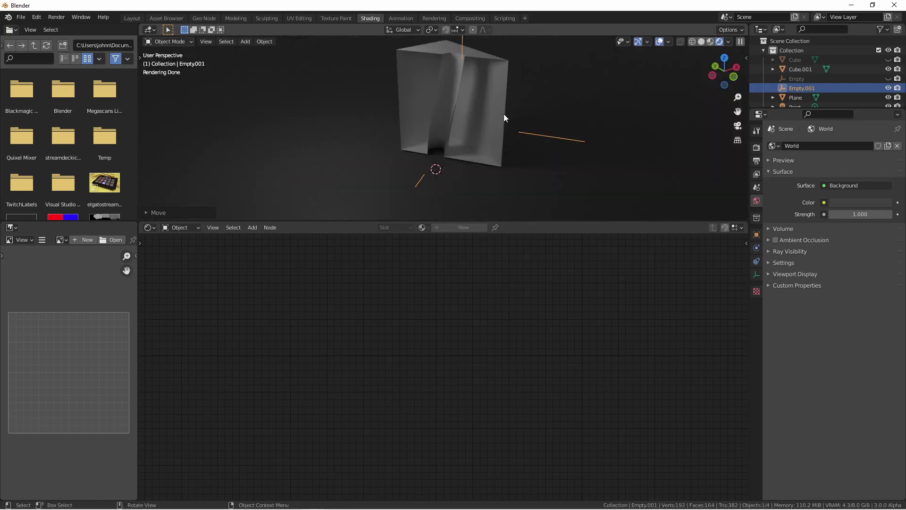